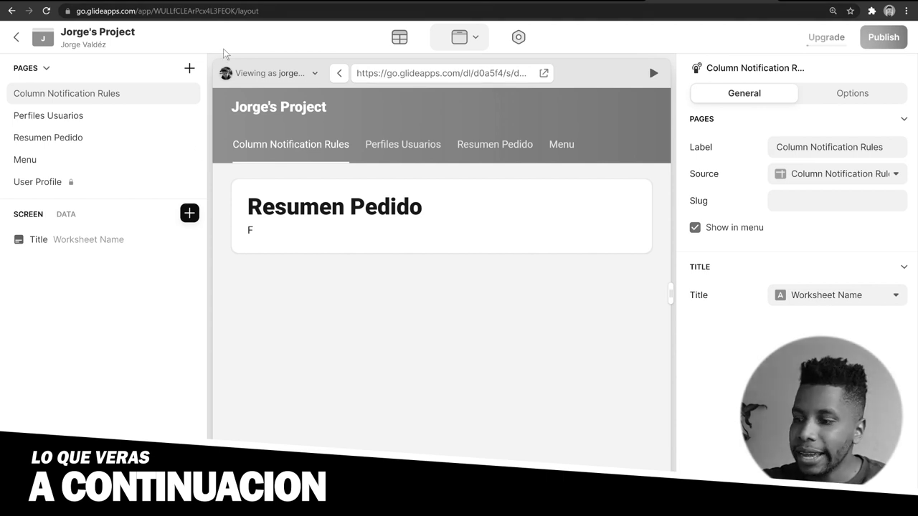
Read the description of Glide Pages in the Glide community's beta announcement
key(ctrl+0)
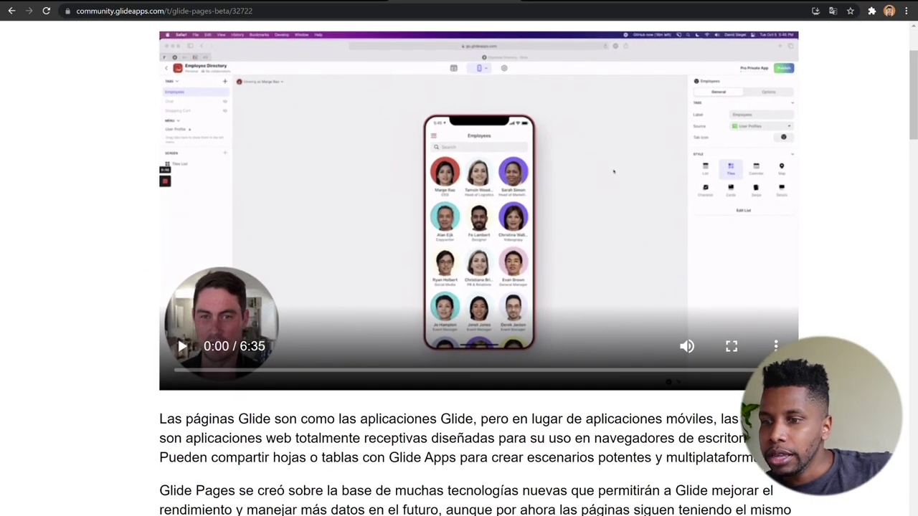
scroll(348, 256, down, 2)
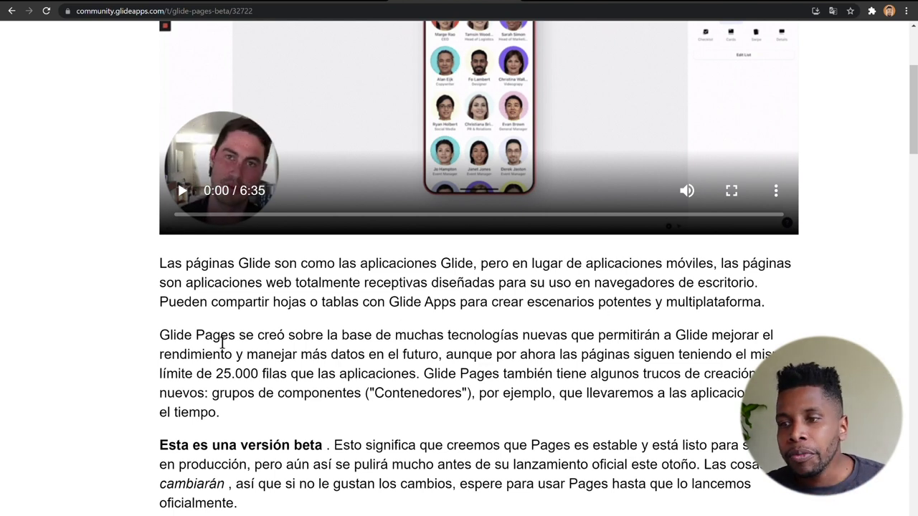
drag(165, 340, 774, 341)
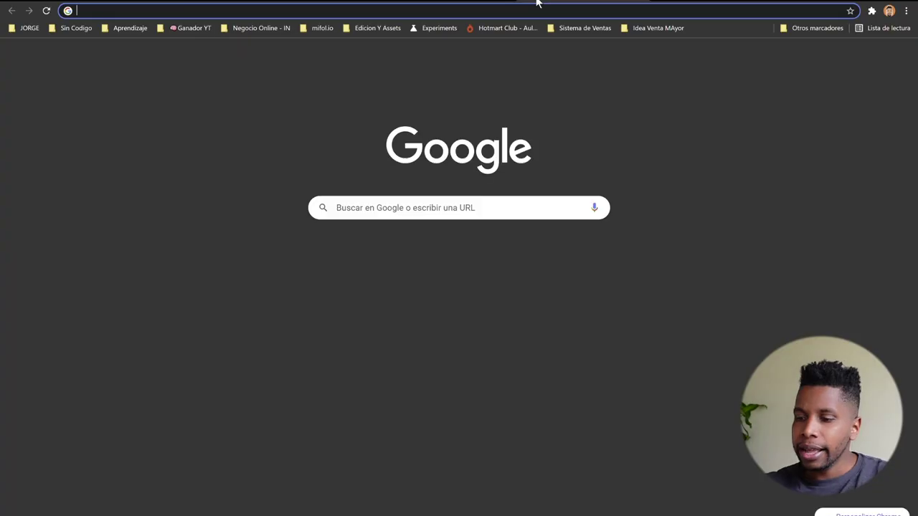
Switch to the Glide dashboard in the browser and start a new project of the Page type
text(glide)
key(Return)
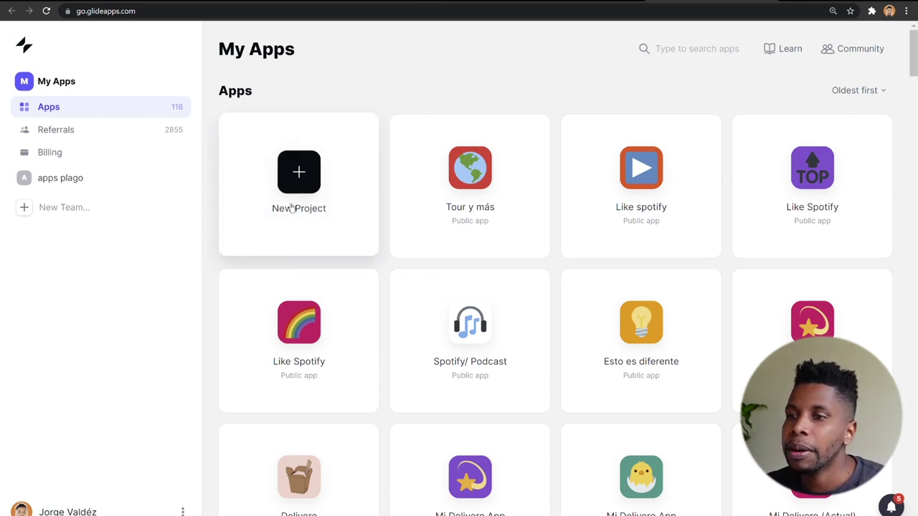
click(310, 183)
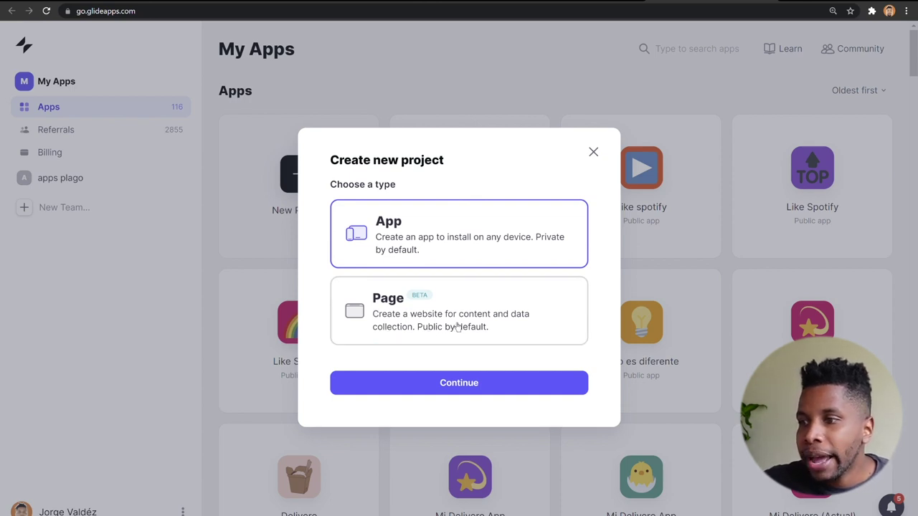
click(415, 340)
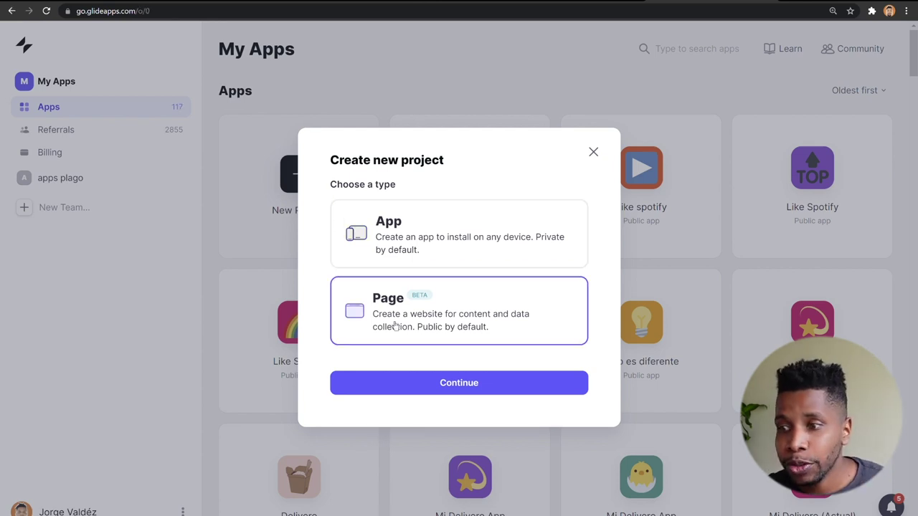
click(448, 387)
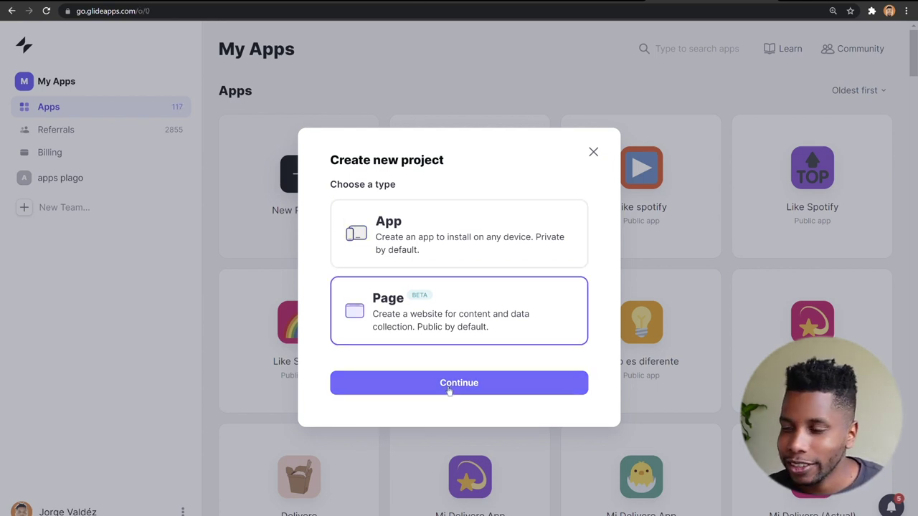
click(418, 338)
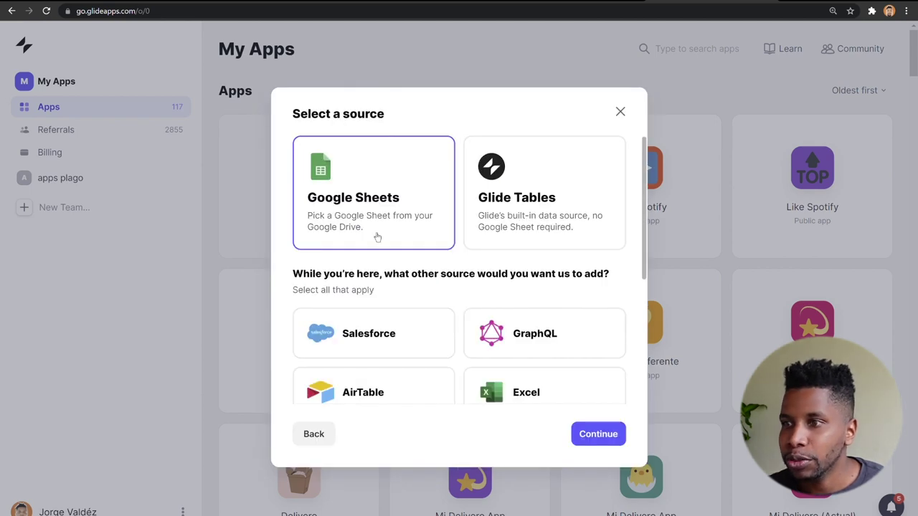
Use Google Sheets as the project's source and select the spreadsheet "Delivery + pedidos vía WS 2.0"
click(599, 442)
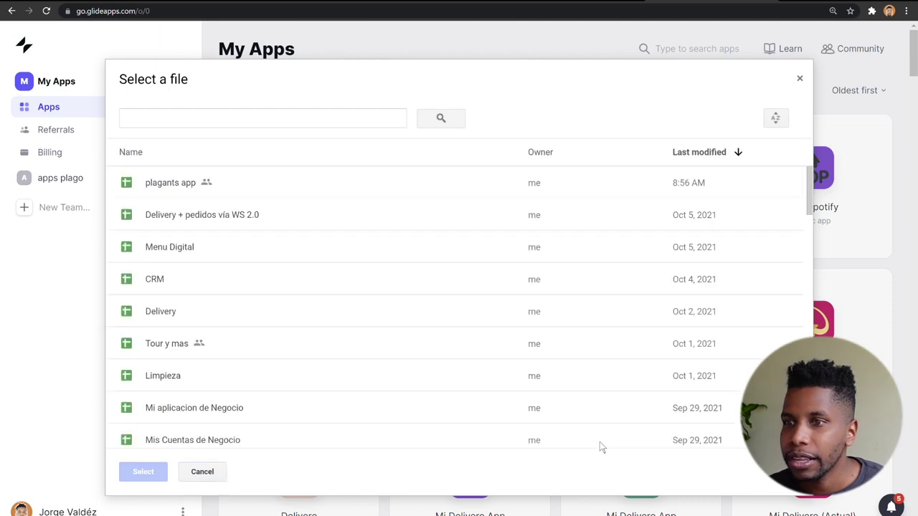
click(176, 229)
click(143, 471)
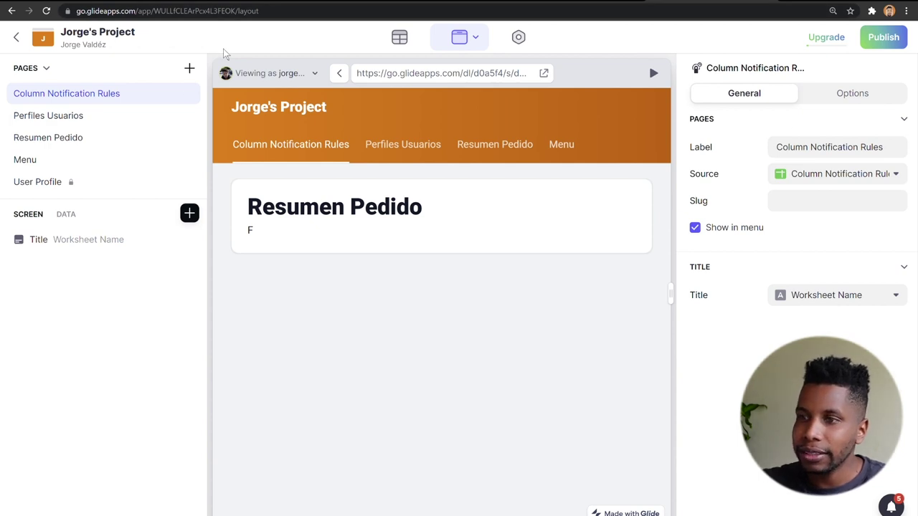
Add a new page to the project
key(ctrl+minus)
key(ctrl+minus)
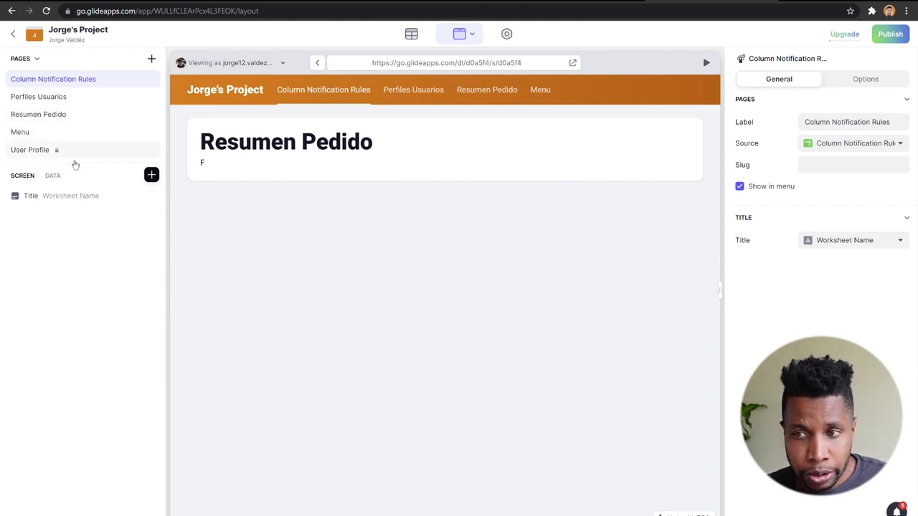
click(153, 62)
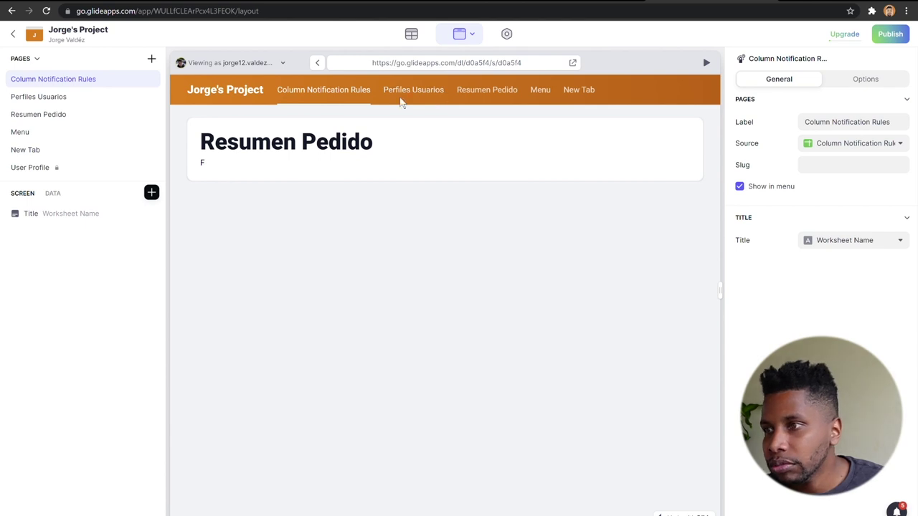
View the Resumen Pedido, Menu, Perfiles Usuarios and Column Notification Rules pages in the preview, ending on Menu
click(488, 96)
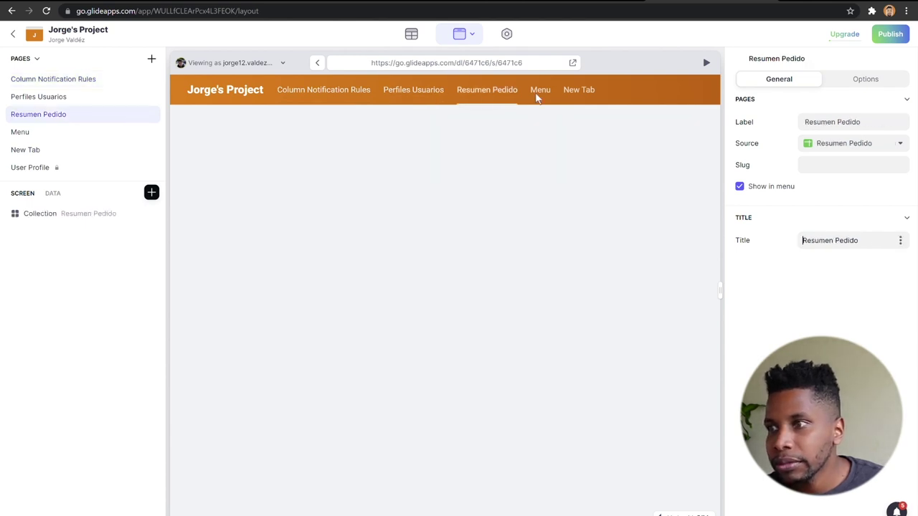
click(549, 96)
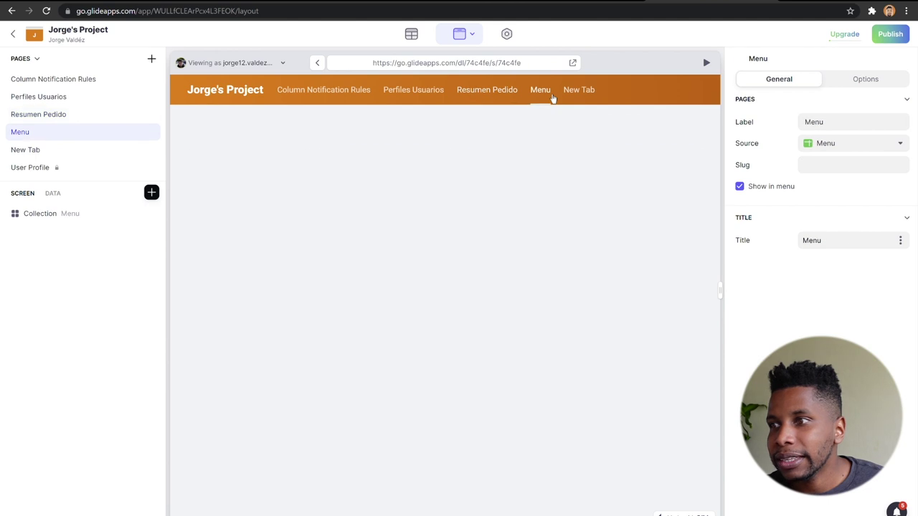
click(506, 98)
click(437, 100)
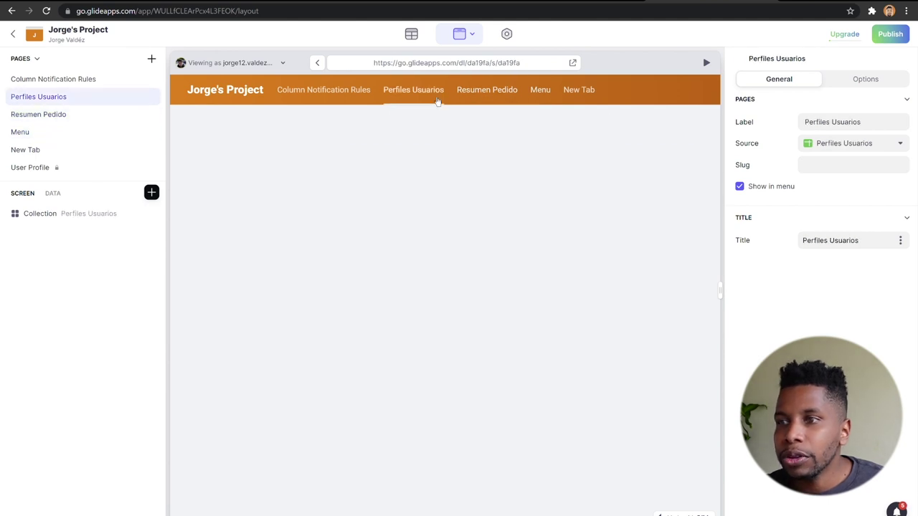
click(346, 104)
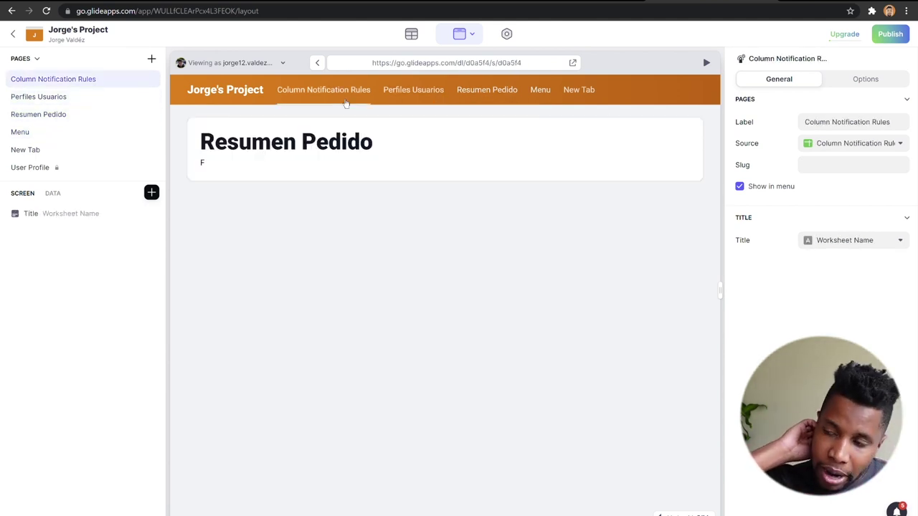
click(481, 100)
click(540, 91)
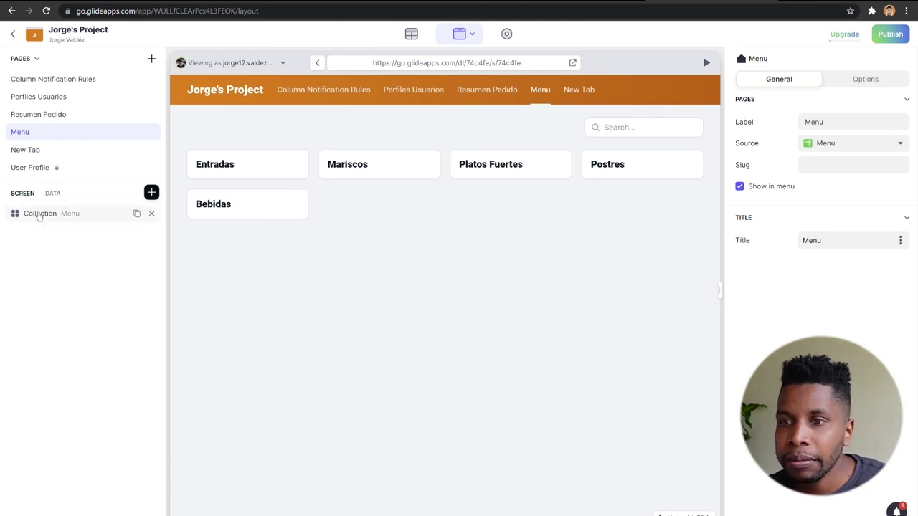
Look through the components that can be inserted on the Menu page
click(151, 193)
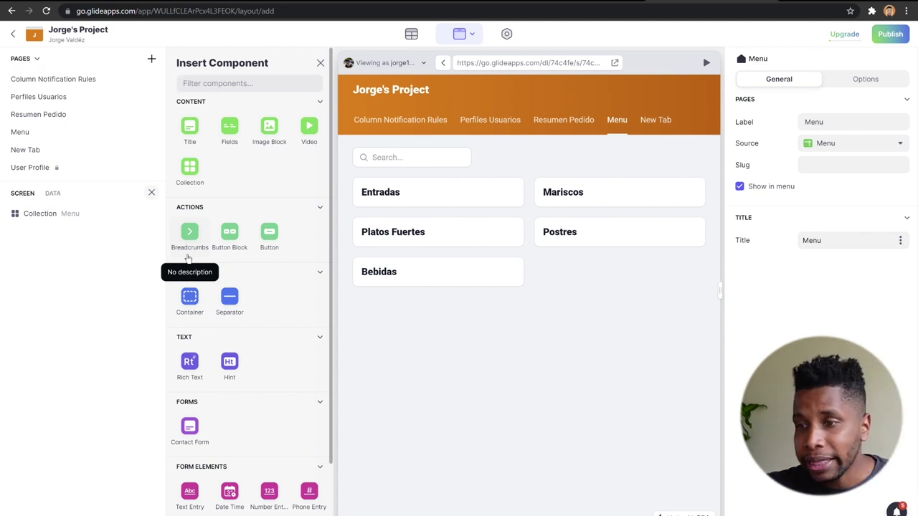
scroll(188, 258, down, 3)
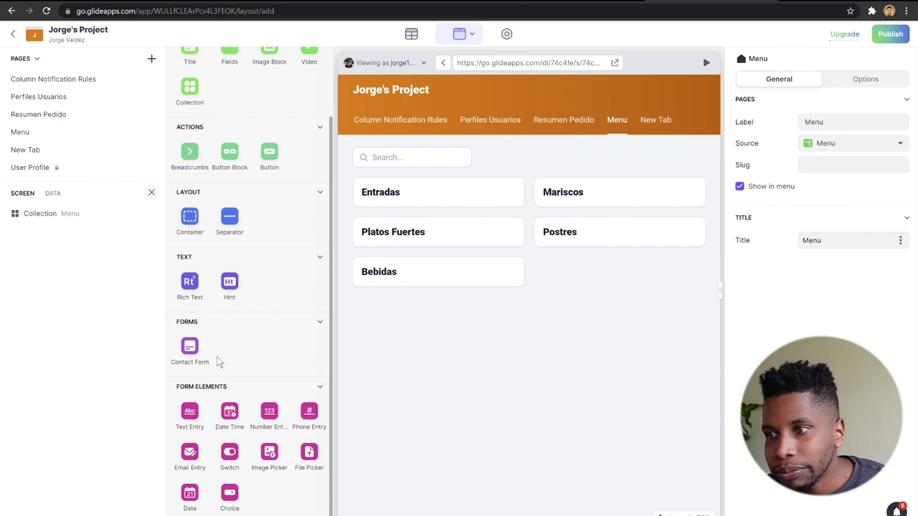
scroll(219, 362, up, 3)
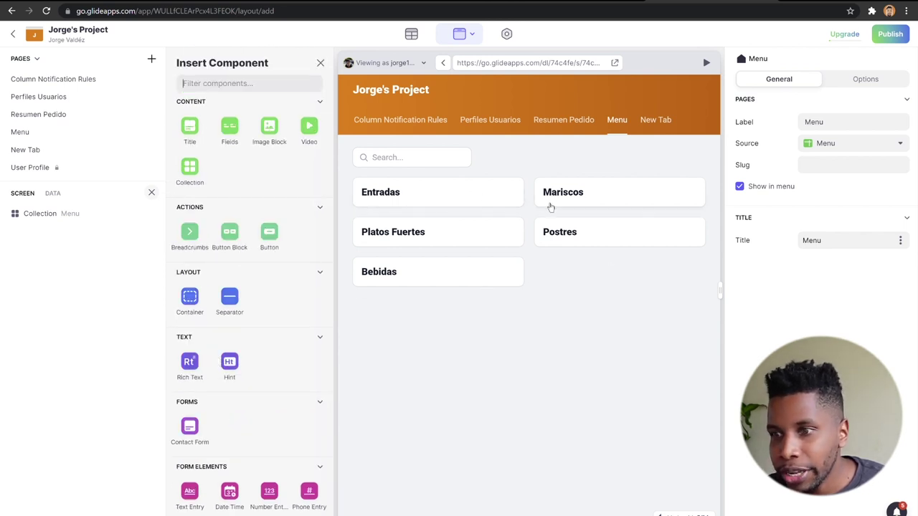
Set the image of the Menu page's collection items to the Imagen column
click(54, 217)
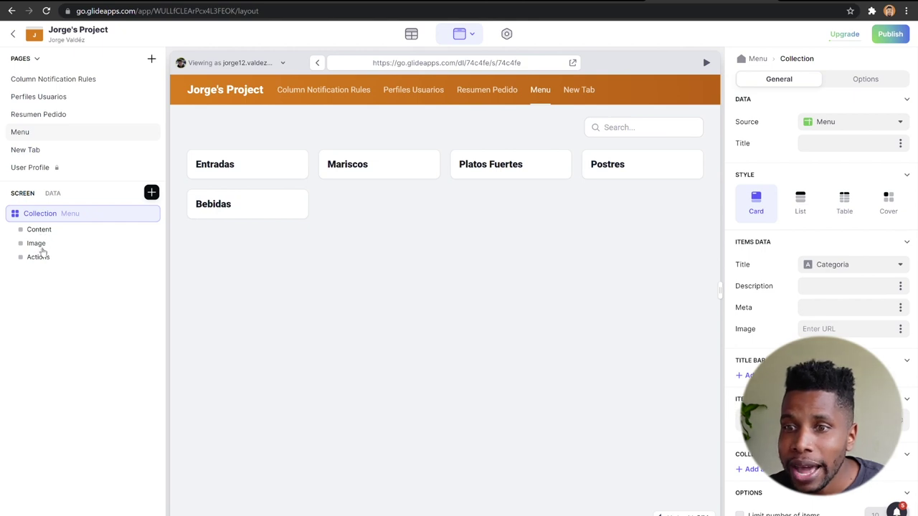
click(40, 248)
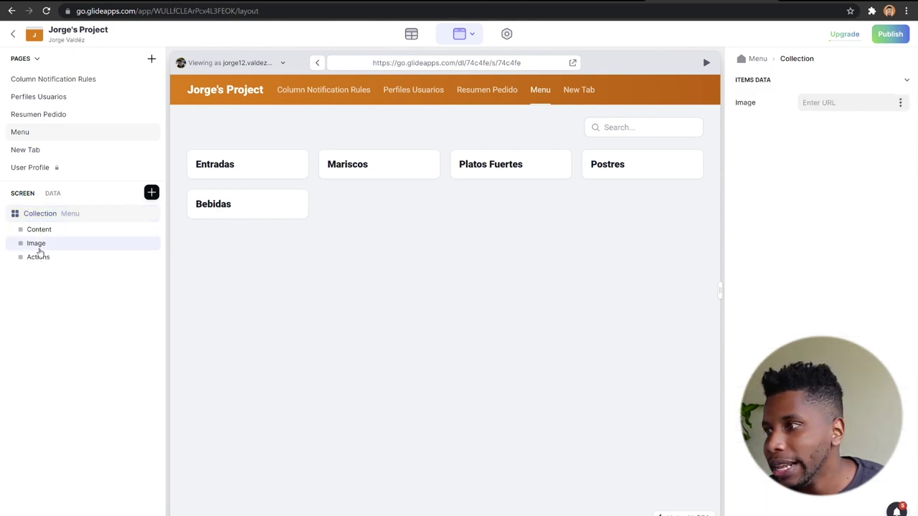
click(900, 102)
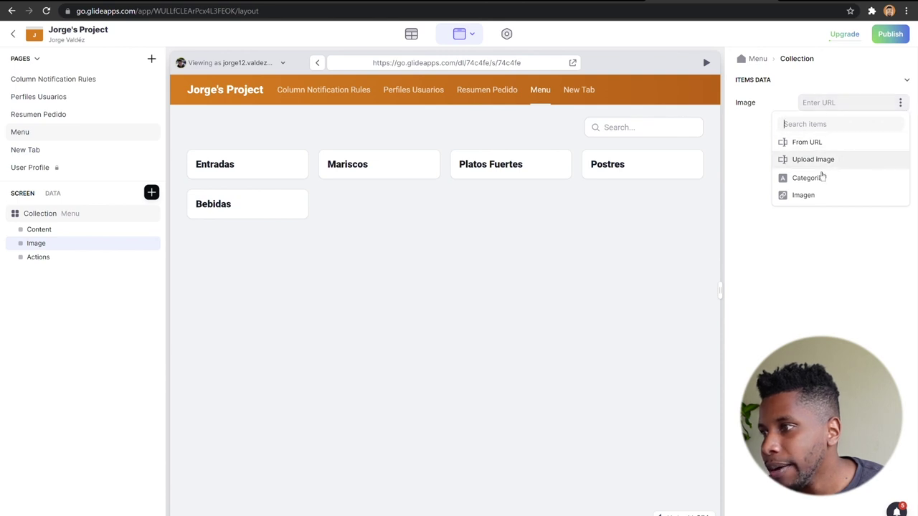
click(819, 198)
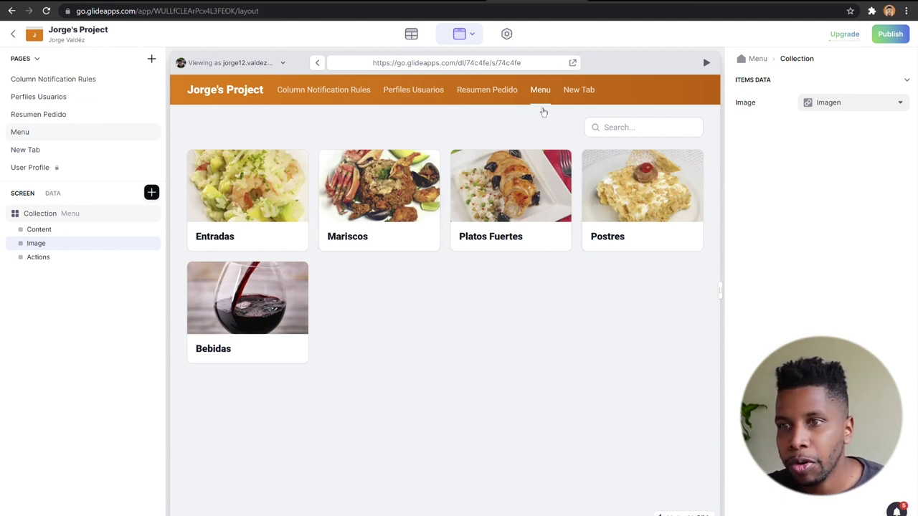
Change the Menu page's label to "Menu Principal"
click(33, 136)
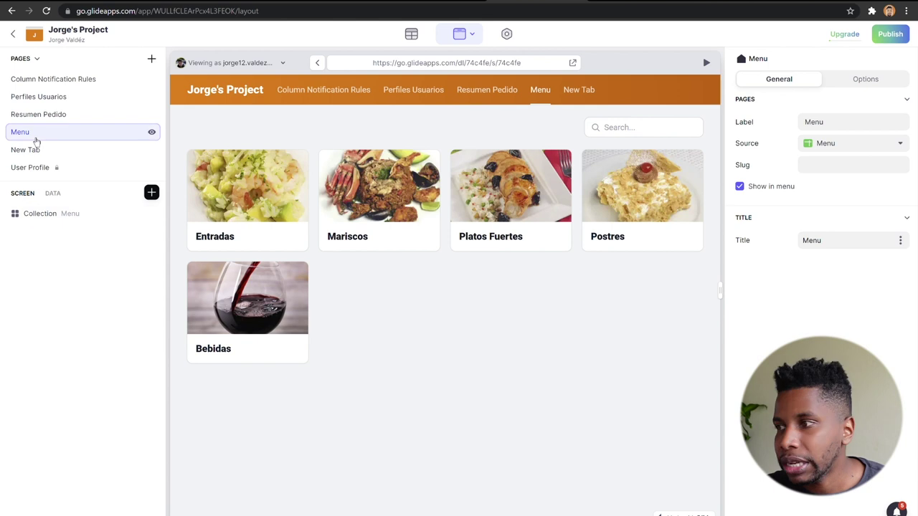
double_click(845, 125)
click(846, 128)
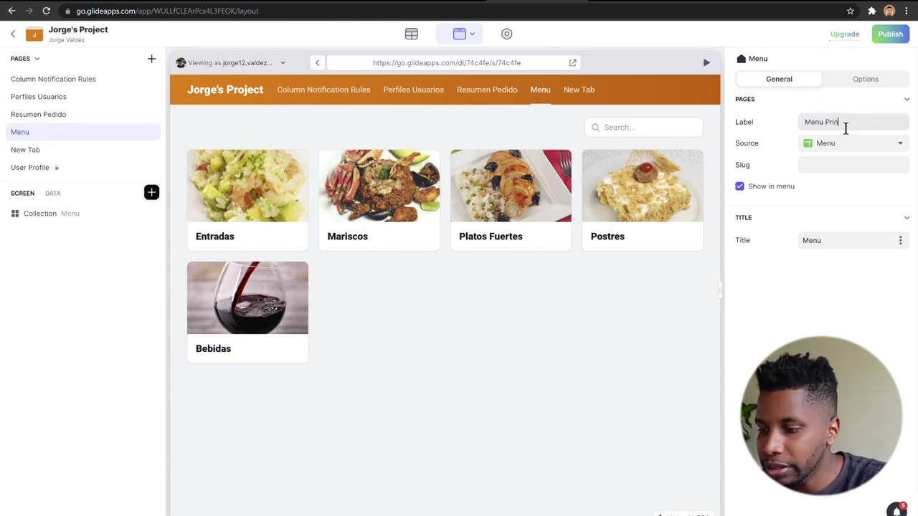
text(Principal)
click(793, 310)
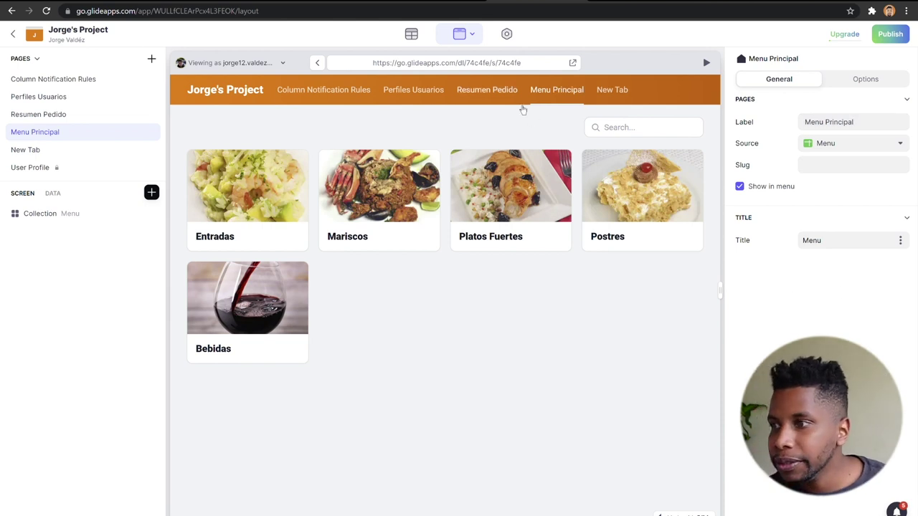
Open the detail screen of the Entradas category and add a Fields component to it
click(256, 175)
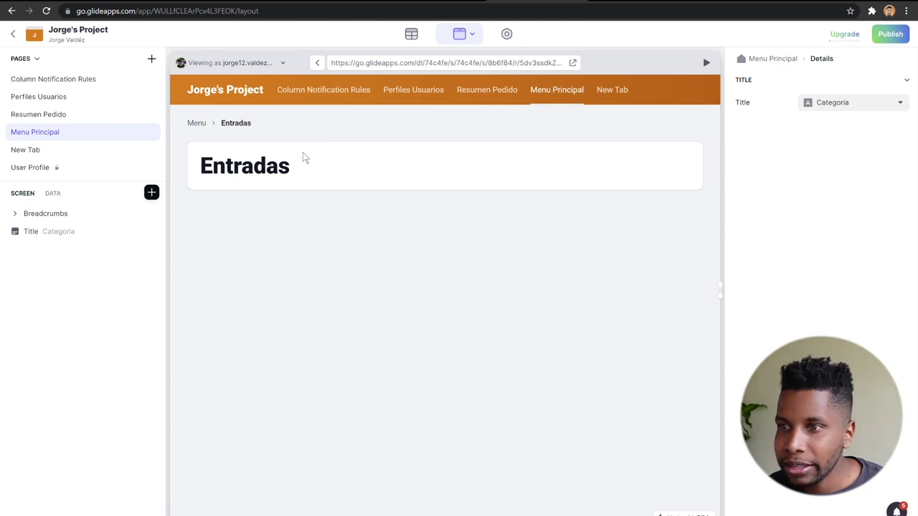
click(201, 124)
click(270, 202)
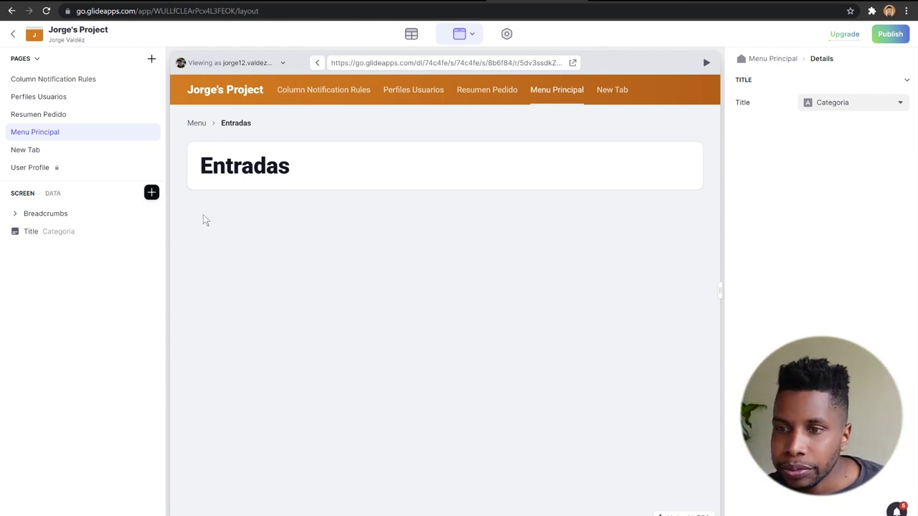
click(152, 193)
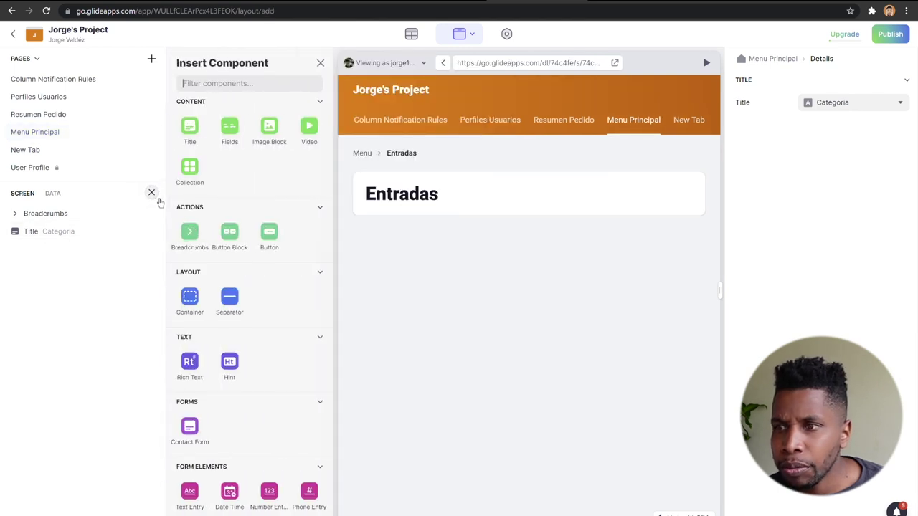
click(229, 129)
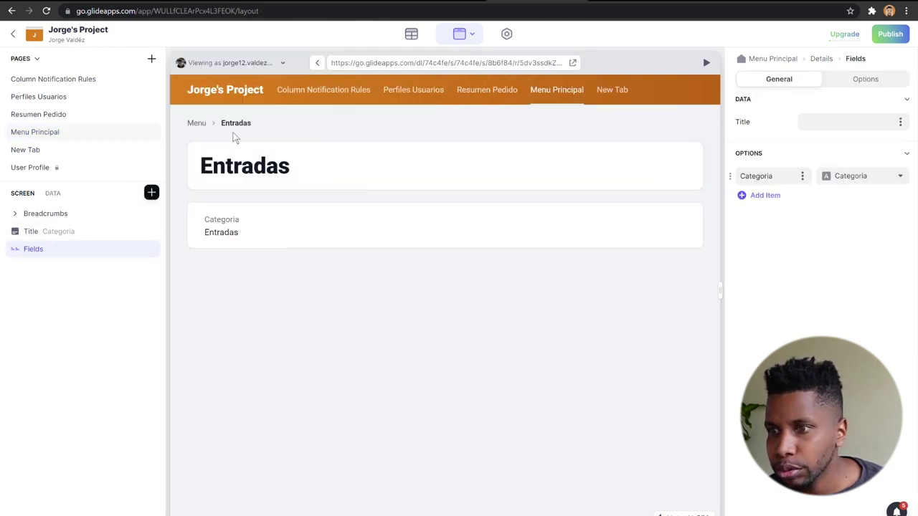
Add a second Categoria item to the Fields component and check the column choices for the first item's label
click(765, 200)
click(803, 175)
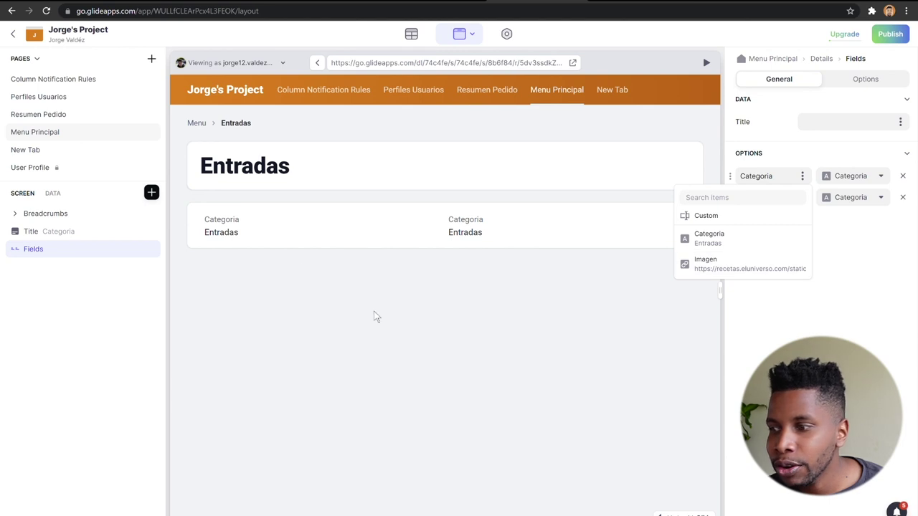
click(474, 331)
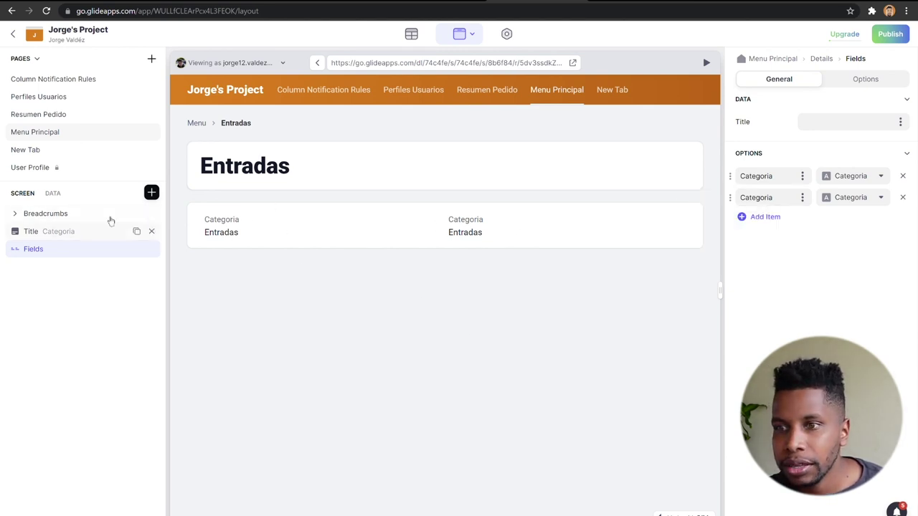
Add an Image Block component to the category detail screen
click(151, 192)
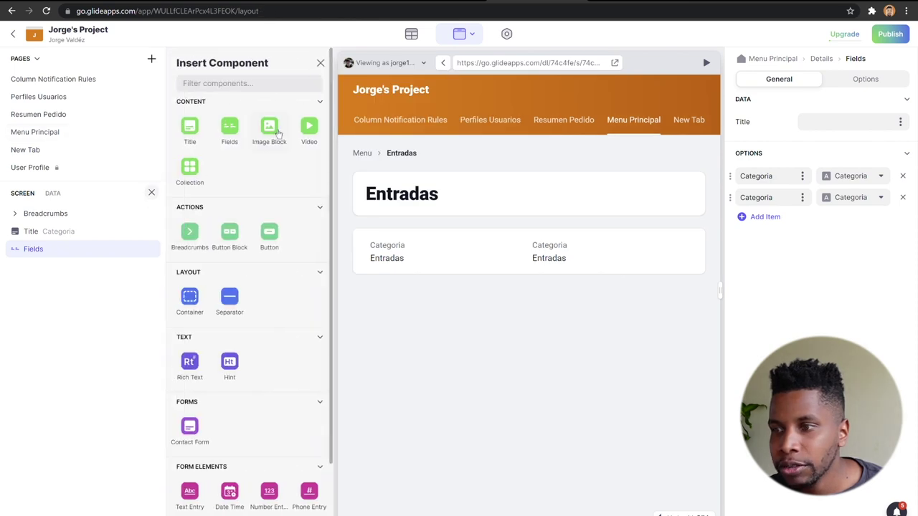
click(276, 130)
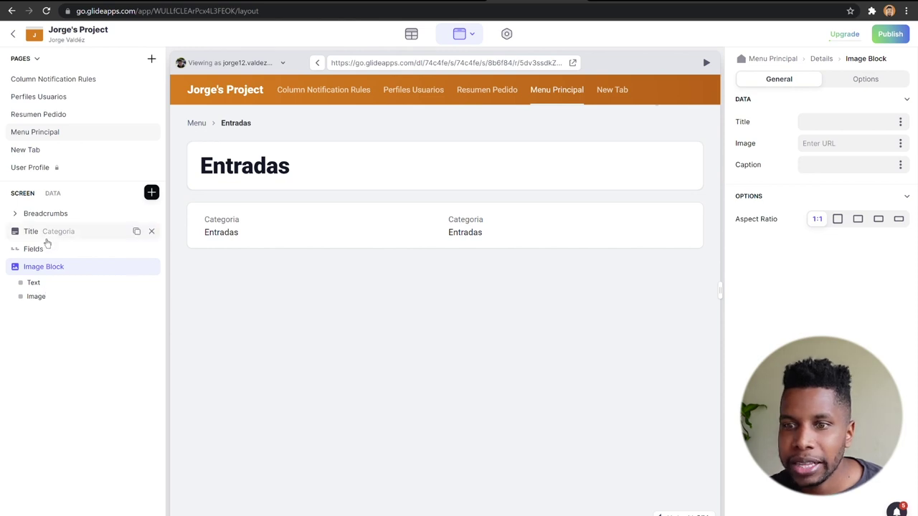
Set both the title and the caption of the Image Block's text to the Categoria column
click(55, 291)
click(838, 106)
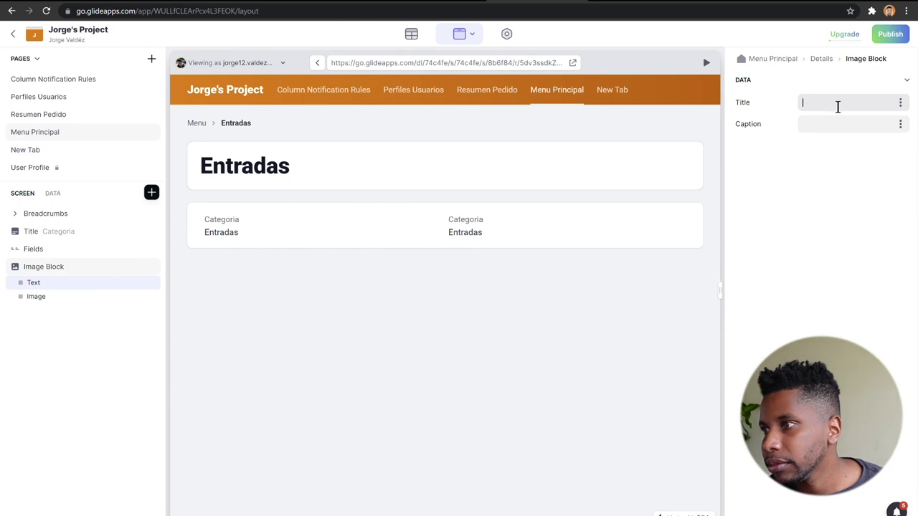
click(899, 104)
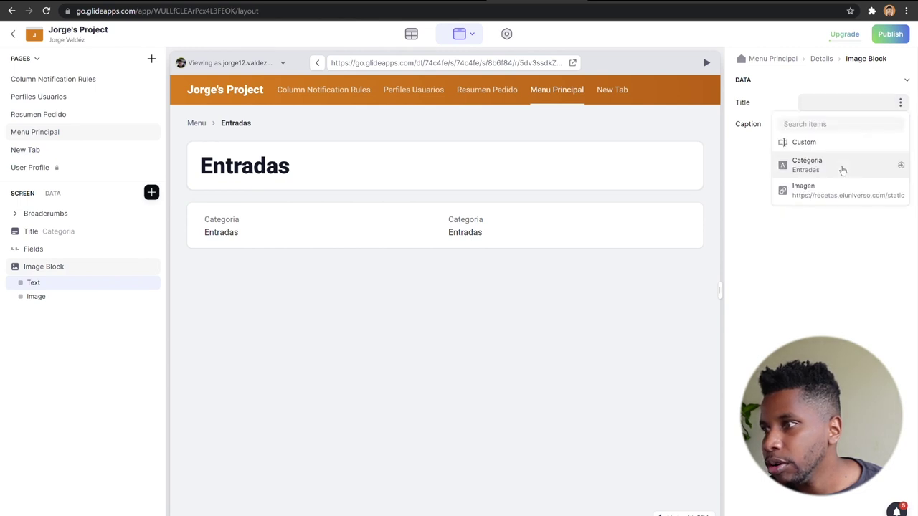
click(841, 169)
click(900, 129)
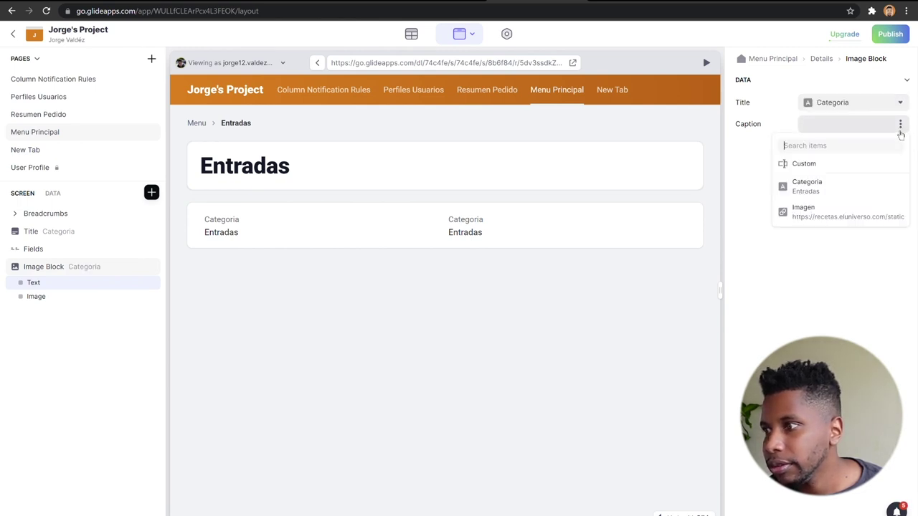
click(842, 188)
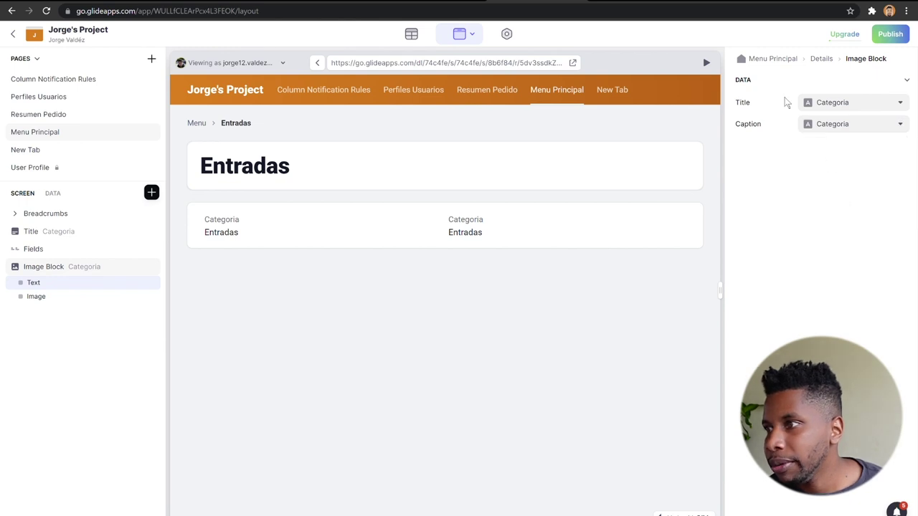
Use the Imagen column as the source of the Image Block's image
click(37, 298)
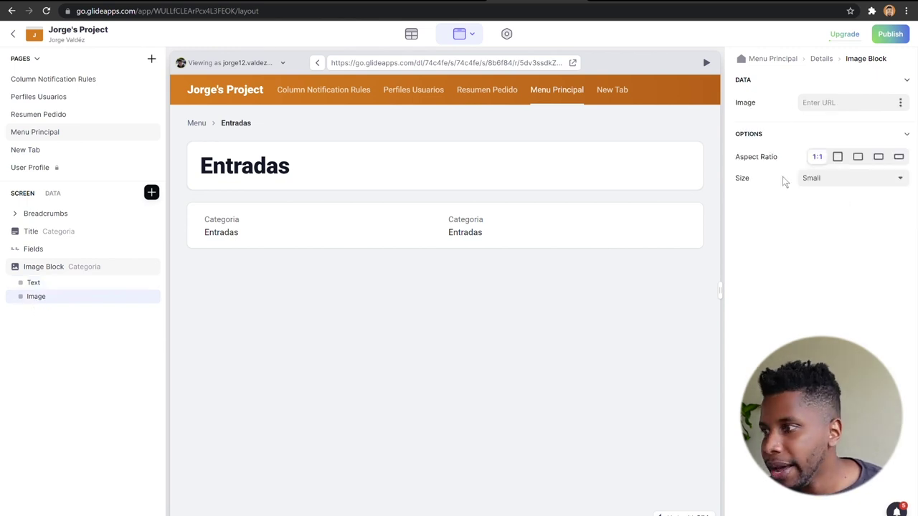
click(900, 103)
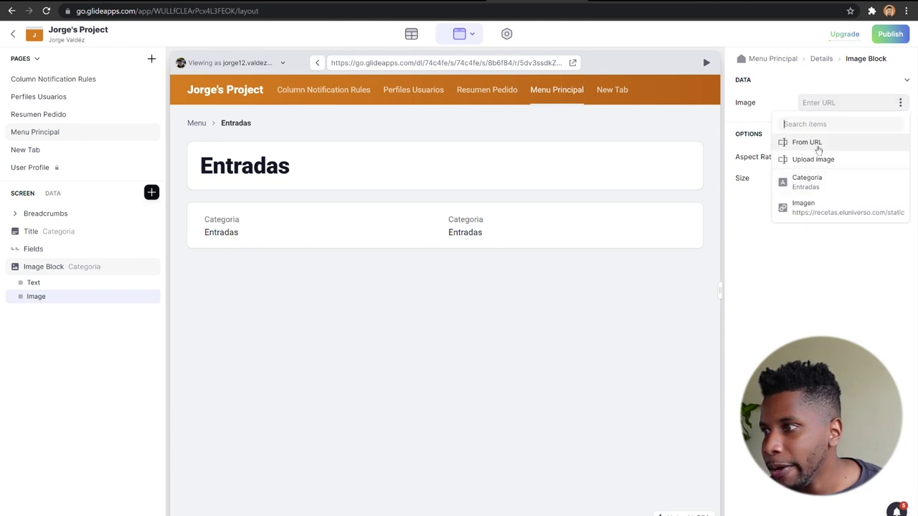
click(818, 208)
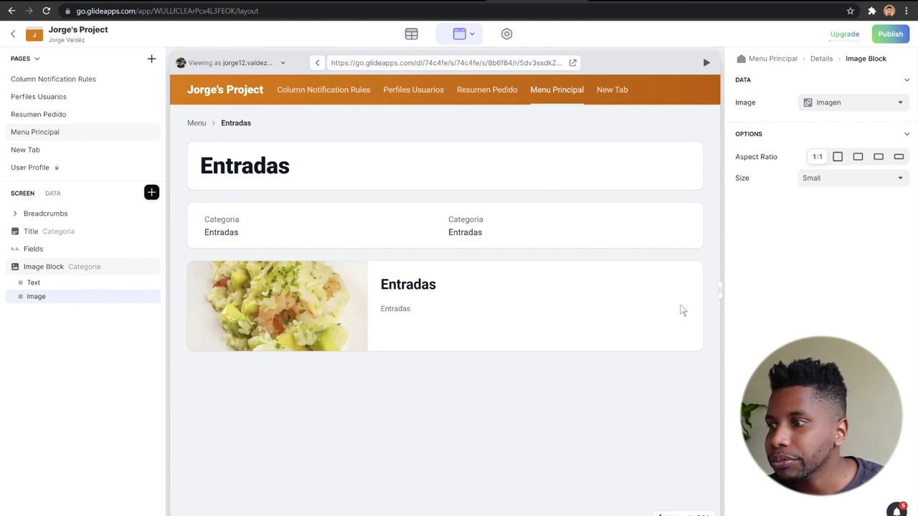
Preview the category detail screen at narrower, desktop and phone sizes, and look over the project's data tables before returning to the layout
drag(725, 295, 692, 324)
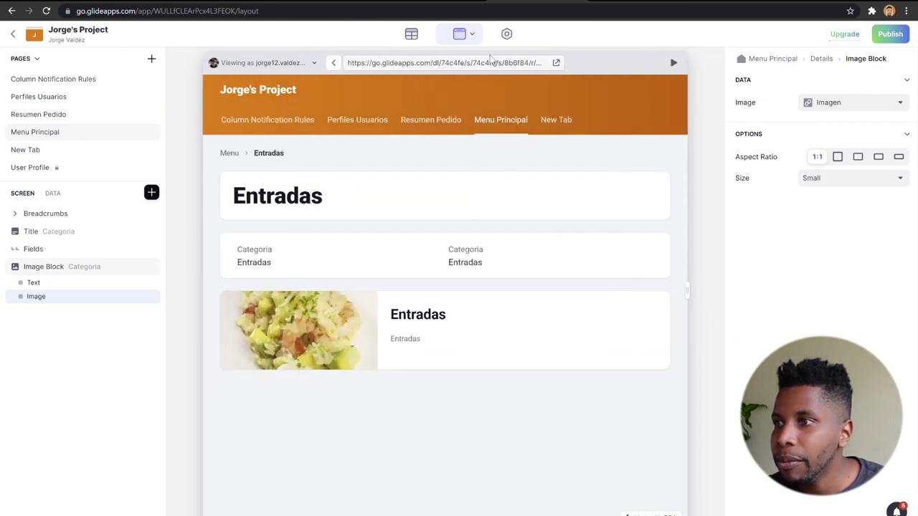
click(476, 37)
click(490, 66)
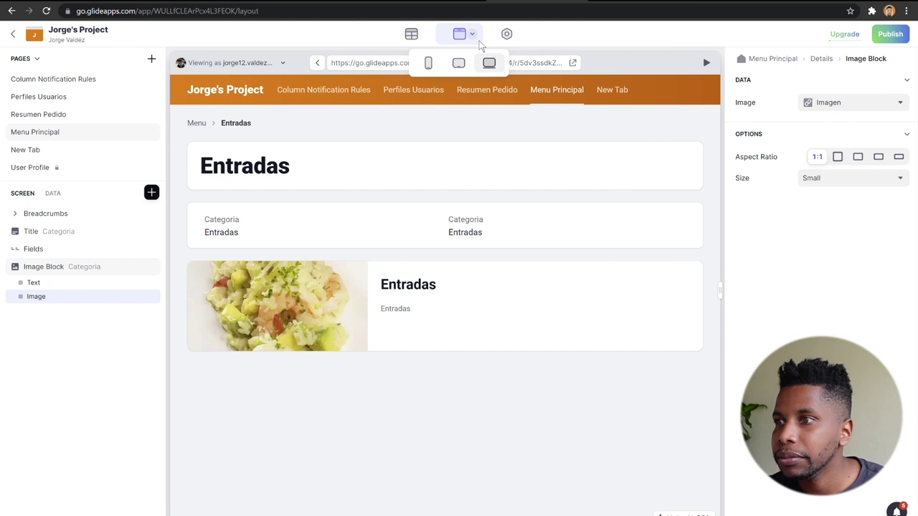
click(428, 63)
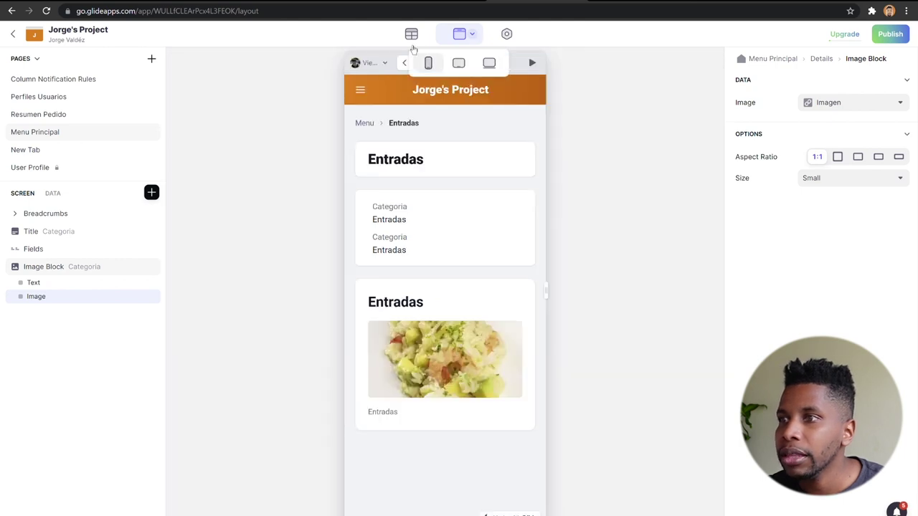
click(411, 34)
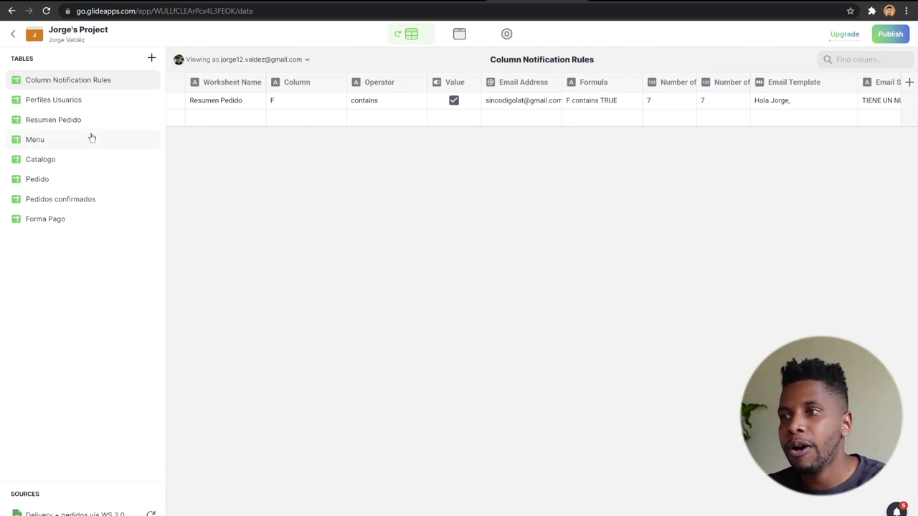
click(461, 36)
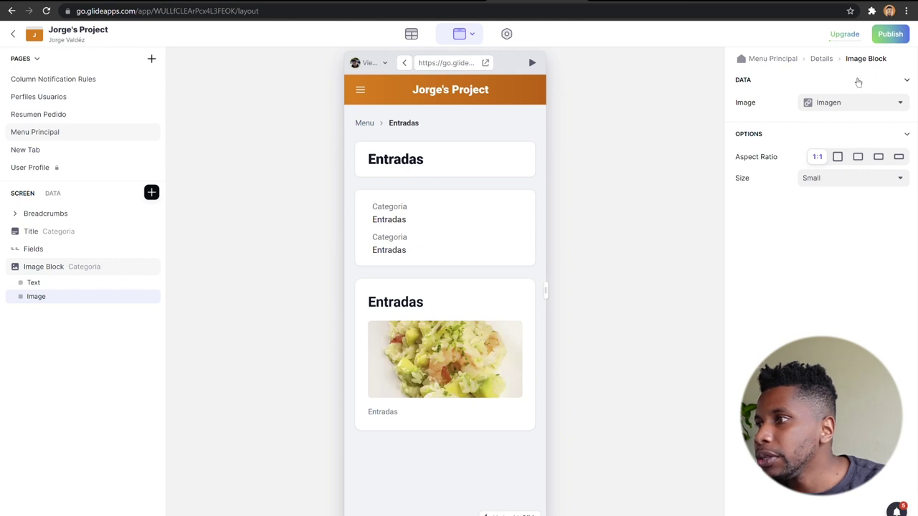
Publish the app and open the live site through its app link
click(905, 38)
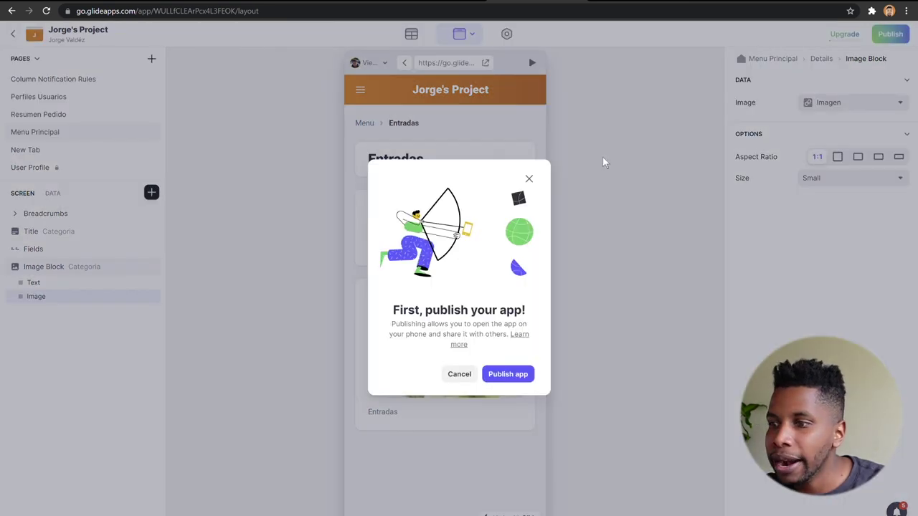
click(514, 374)
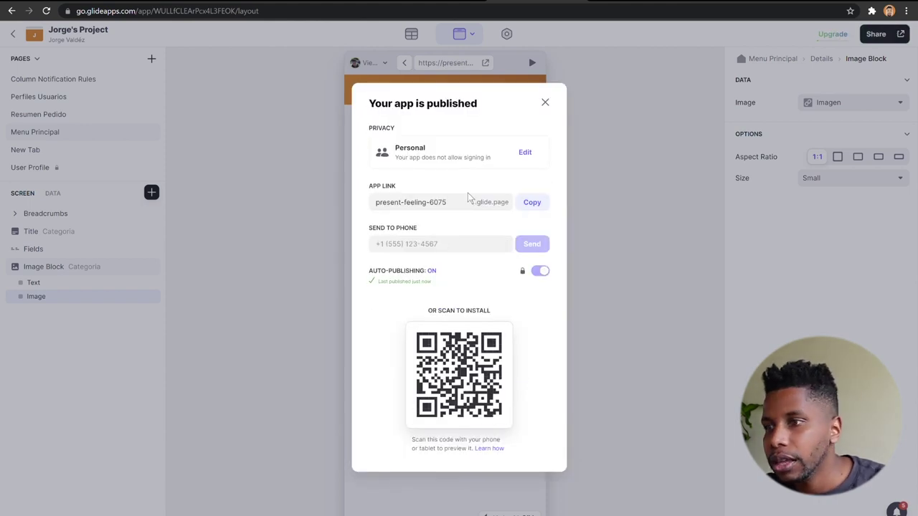
click(545, 218)
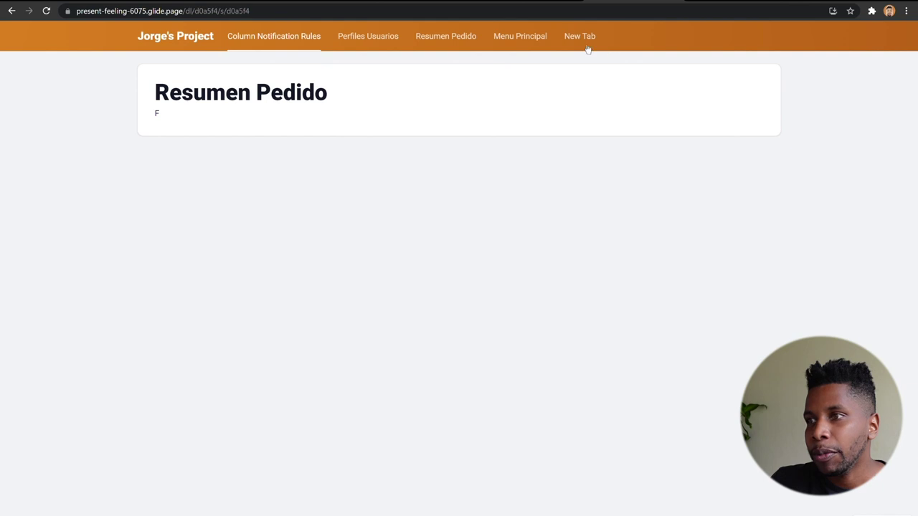
View the Entradas category from Menu Principal on the published site and return to the menu
click(515, 46)
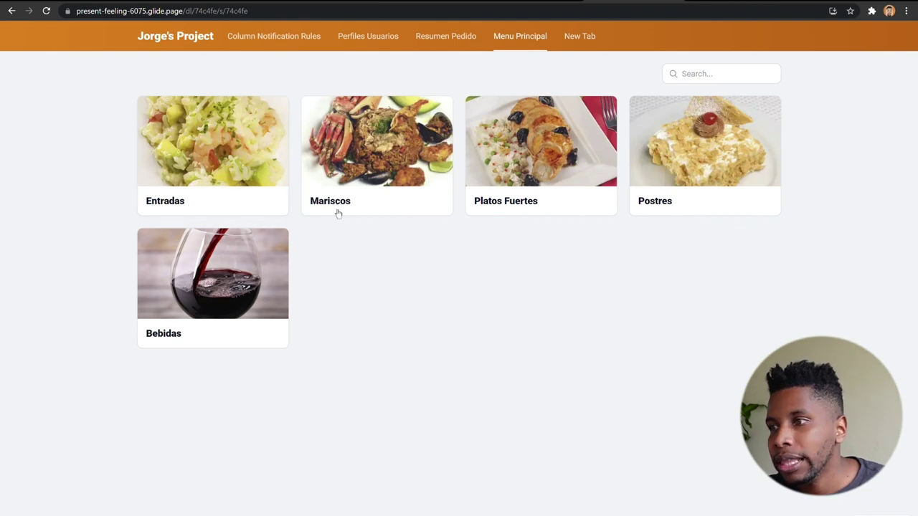
click(216, 161)
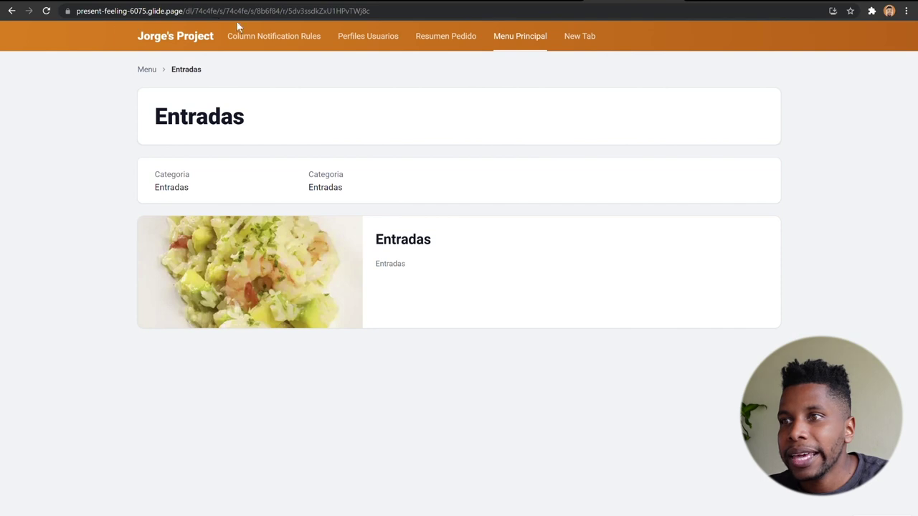
click(146, 70)
Compare the web addresses of the Resumen Pedido and Menu Principal pages, and copy the Menu Principal address
click(468, 40)
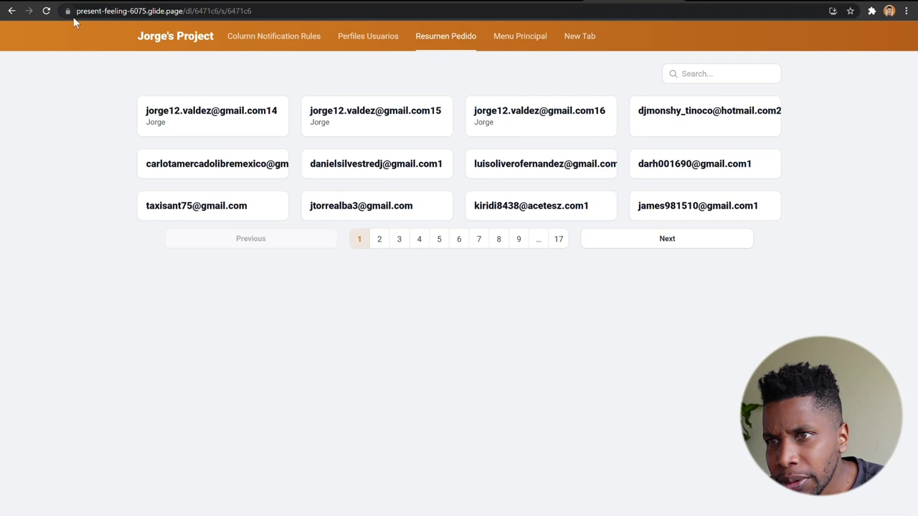
drag(277, 14, 76, 12)
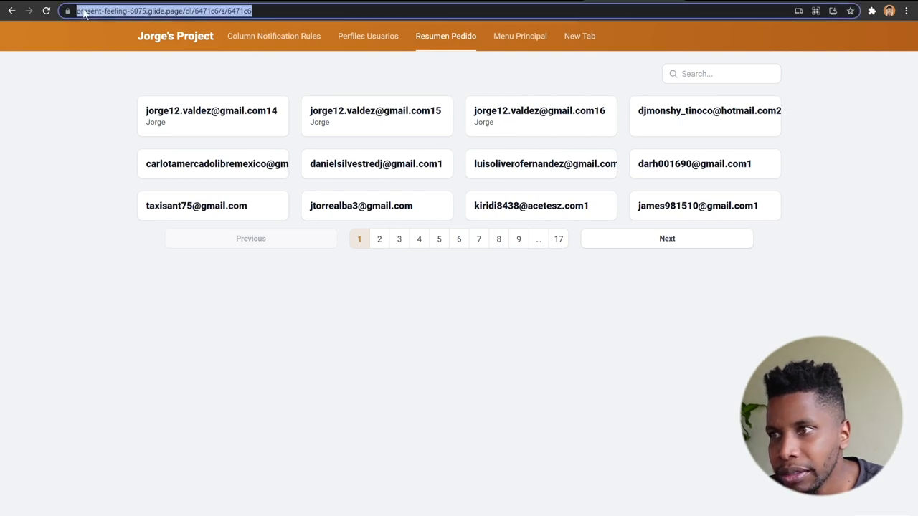
click(521, 46)
drag(281, 14, 69, 34)
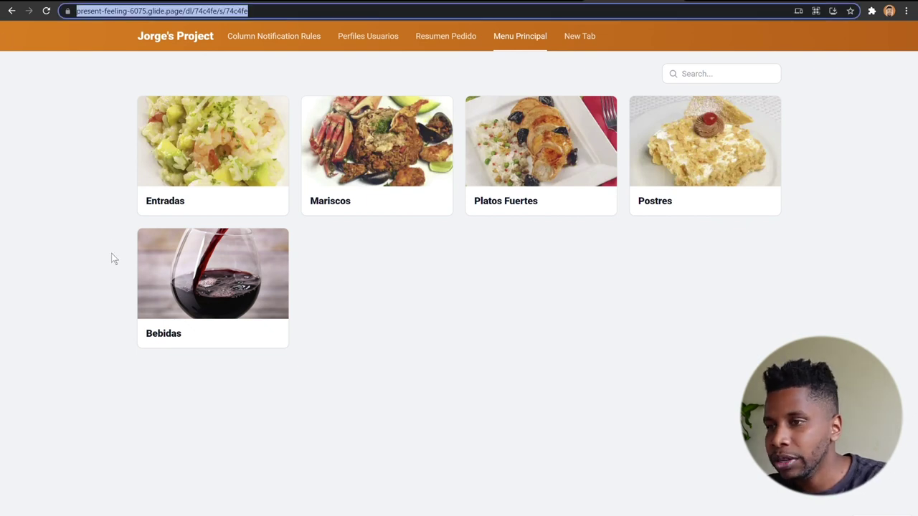
Examine the Perfiles Usuarios page's search field and its first three result pages, ending back on page 1
click(374, 47)
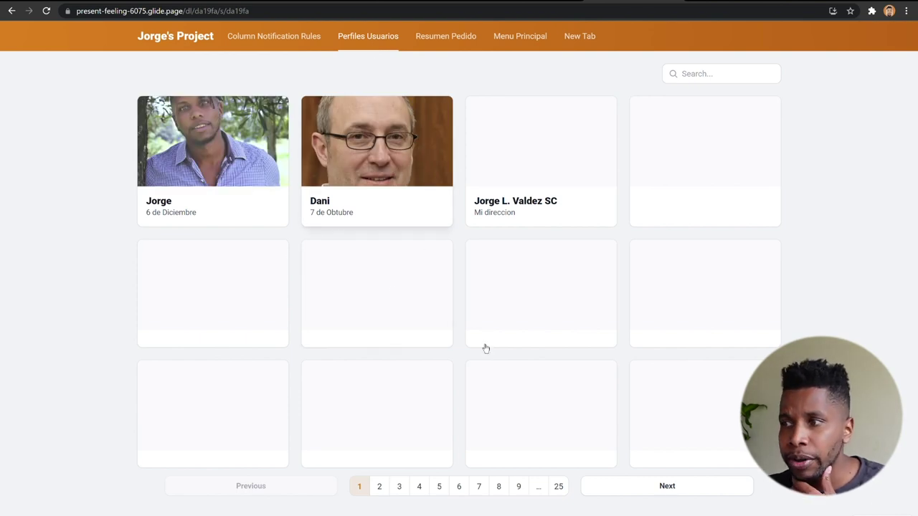
click(706, 80)
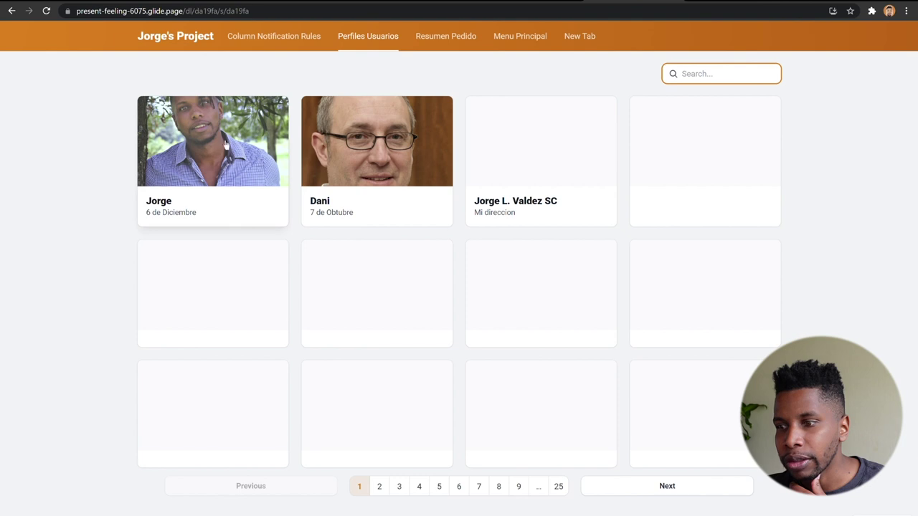
click(391, 493)
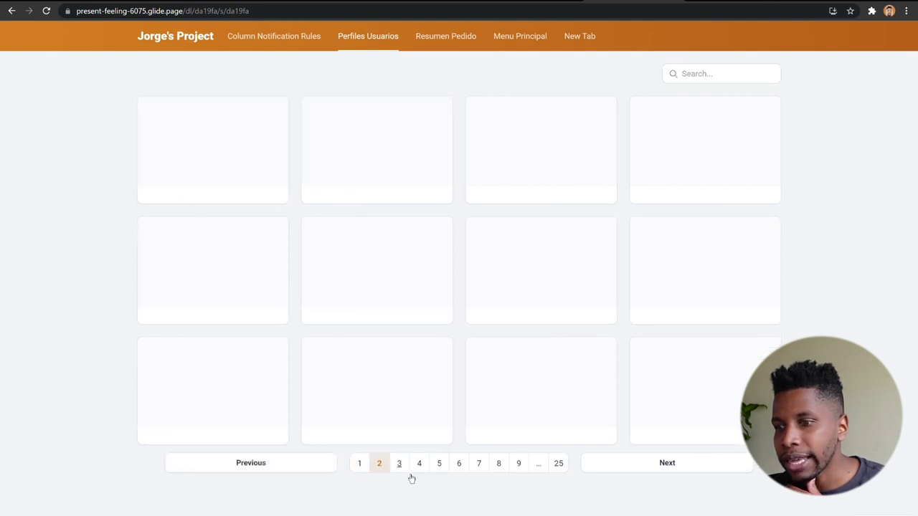
click(409, 470)
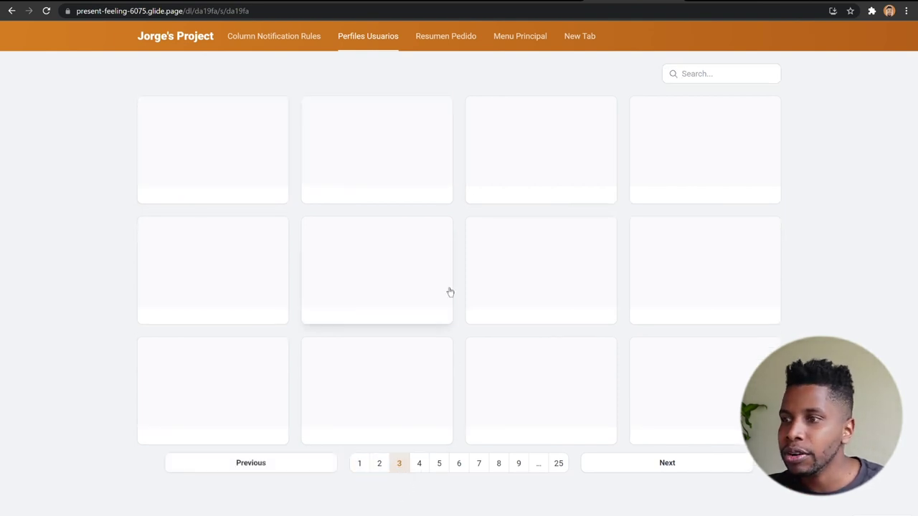
click(360, 464)
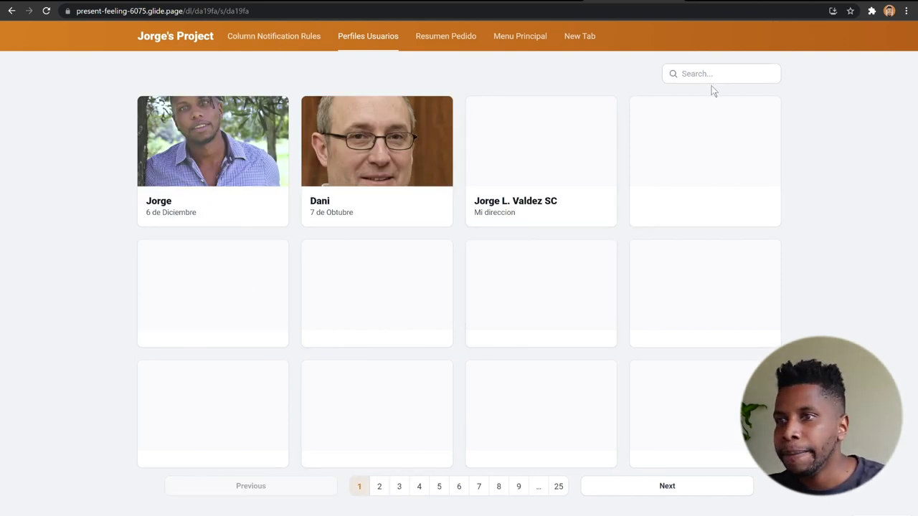
Load the copied Menu Principal address directly in the browser
click(340, 9)
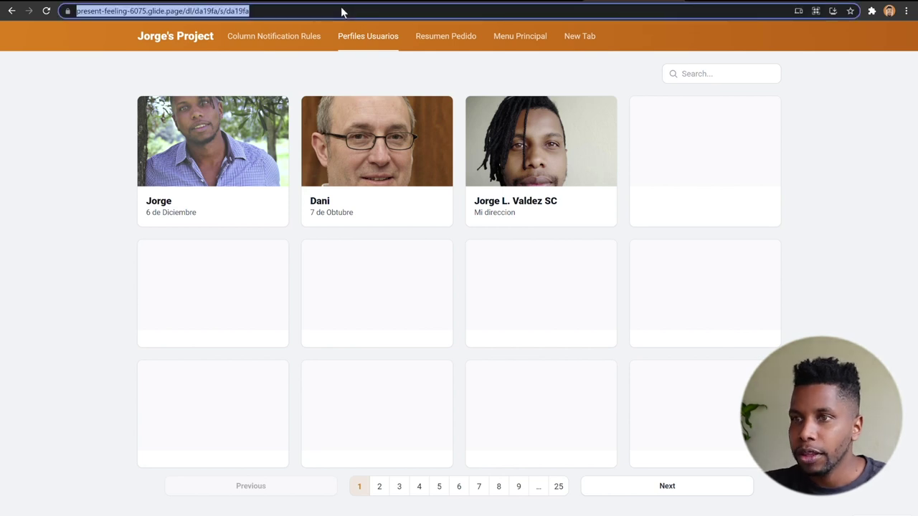
key(ctrl+v)
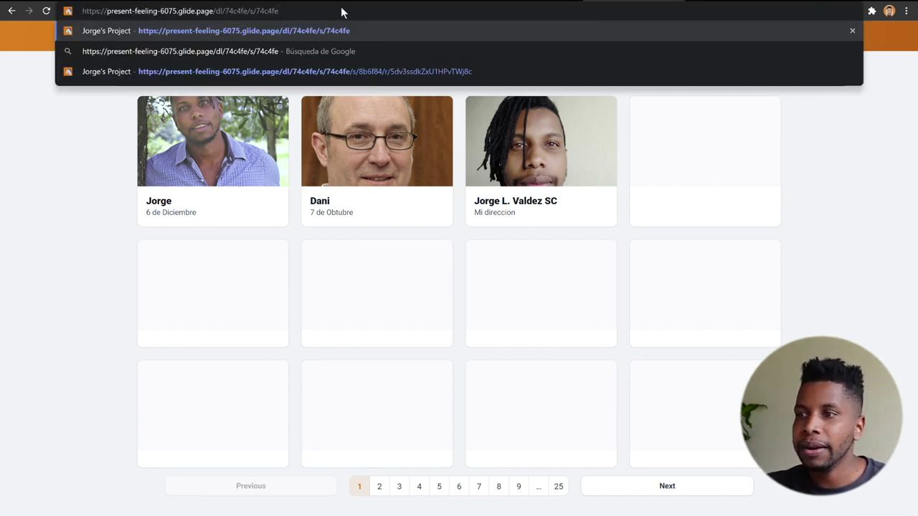
key(Return)
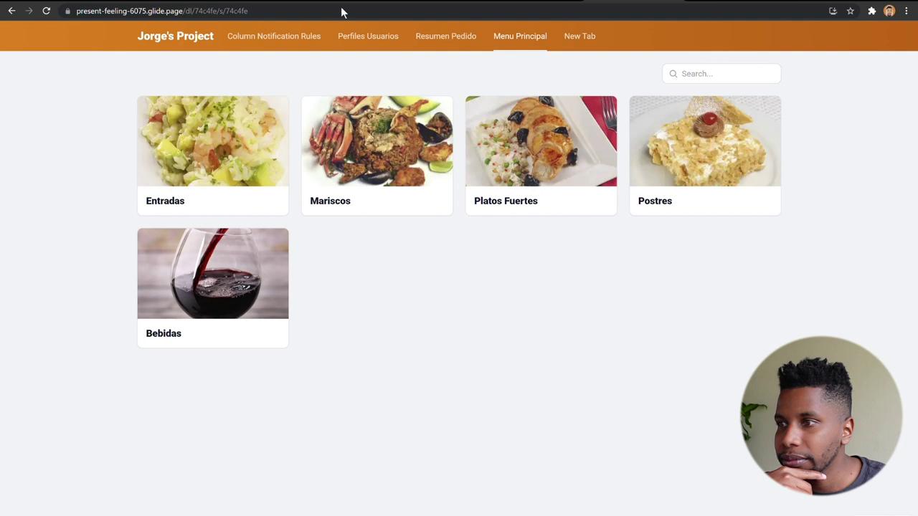